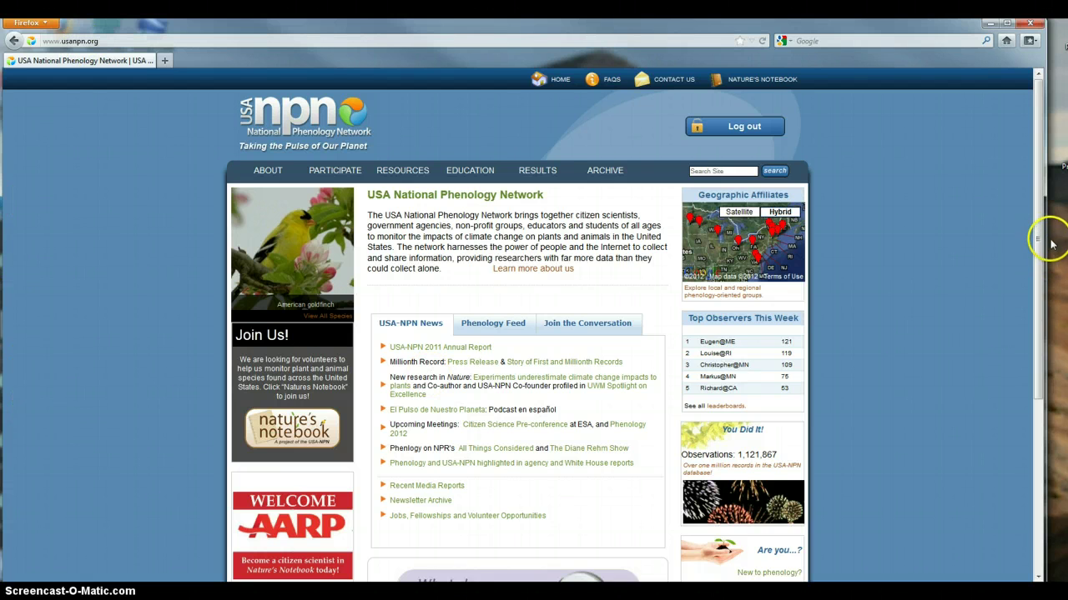
Step: Open the Phenology Visualization Tool page from the USA National Phenology Network home page and skim its tutorial section
left_click_drag(1039, 231, 1040, 348)
left_click(315, 493)
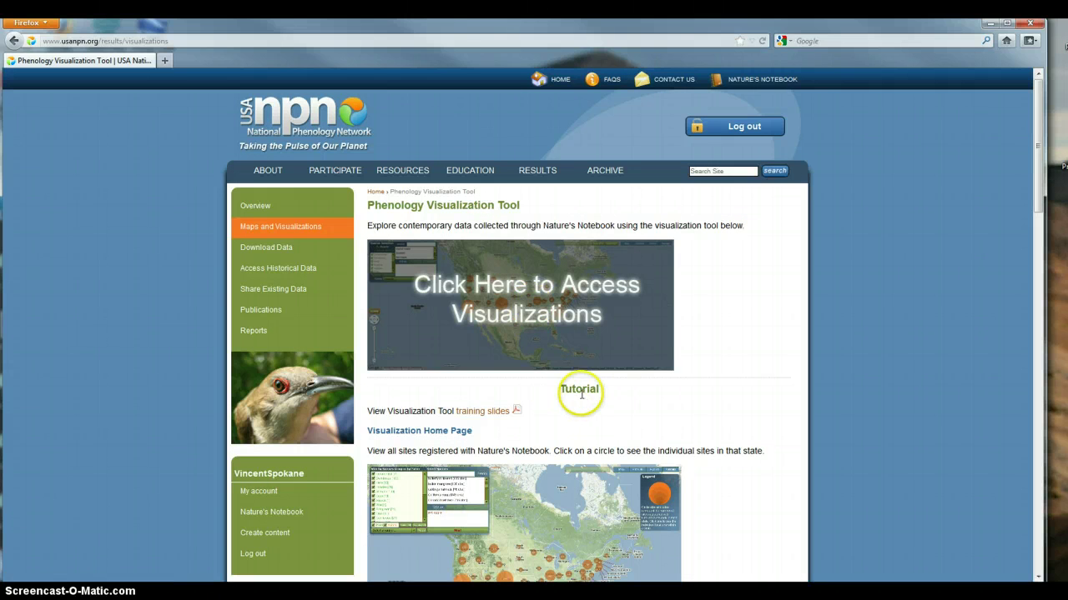
scroll(465, 425, "down", 5)
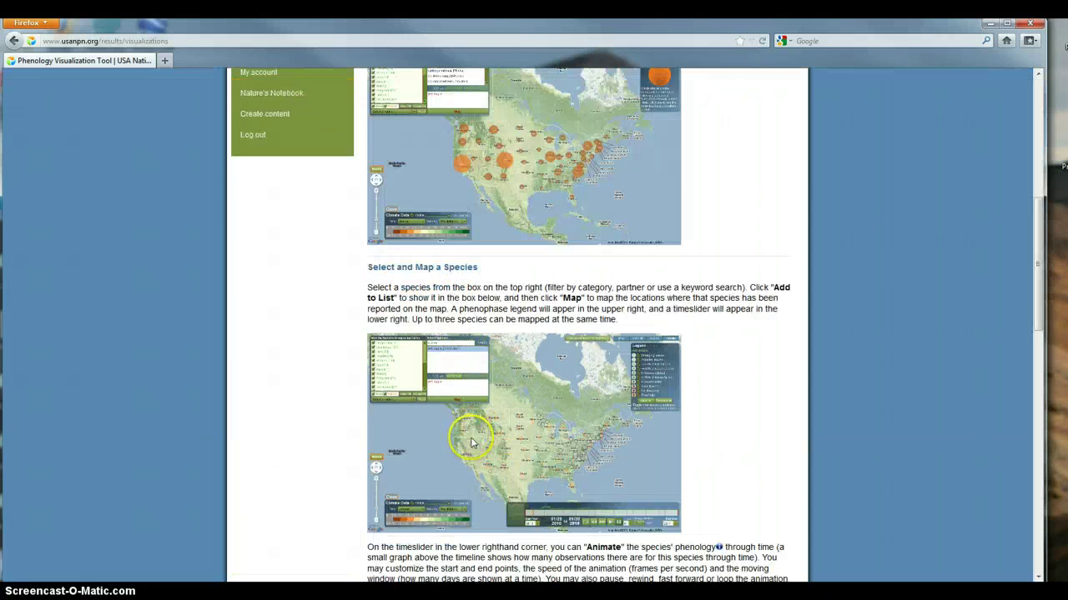
scroll(473, 444, "up", 3)
scroll(473, 444, "up", 3)
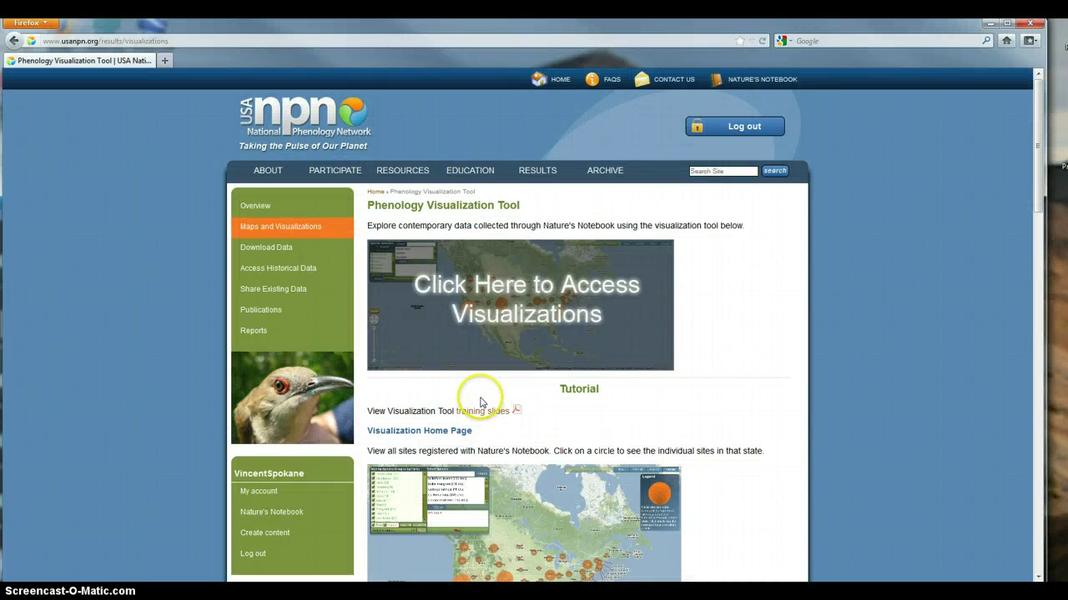
Step: Launch the interactive visualizations map and dismiss the location-sharing request
left_click(563, 318)
left_click(529, 317)
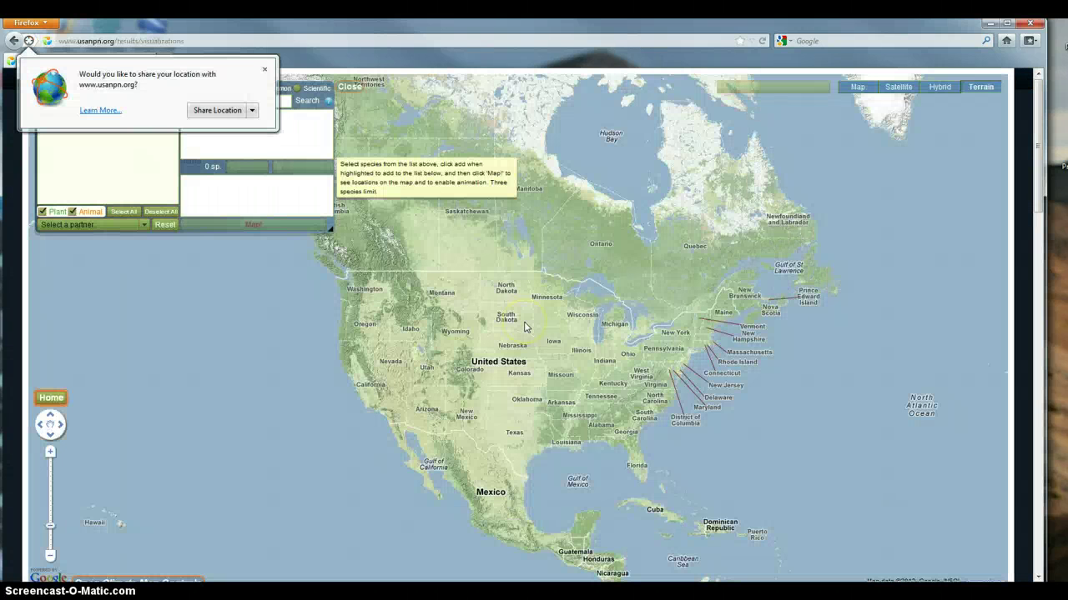
left_click(264, 70)
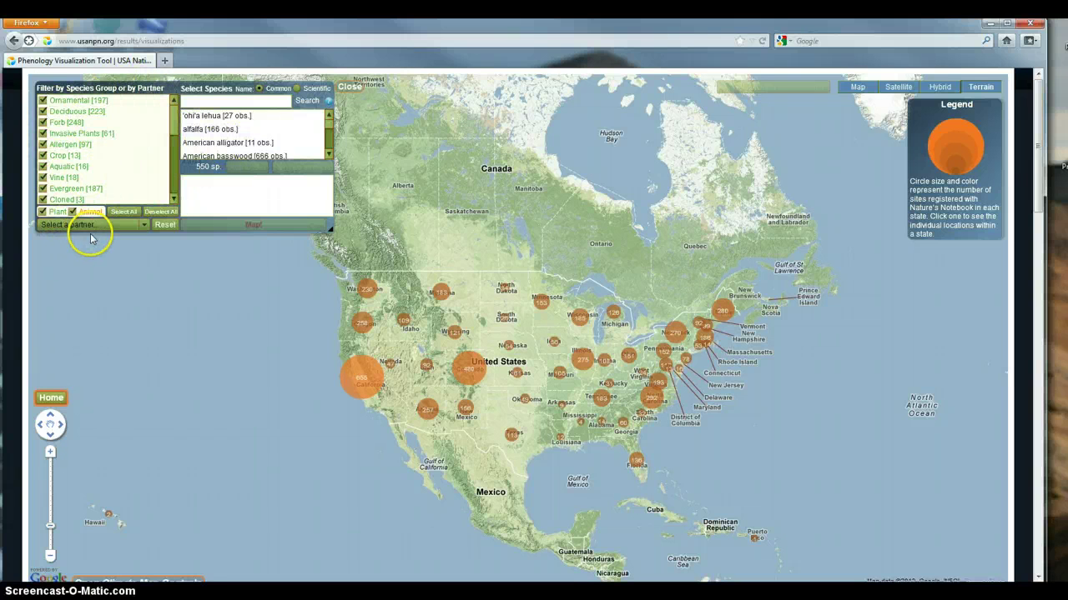
Step: Open the climate data controls and preview the climate layer over the map, leaving it hidden
left_click(139, 582)
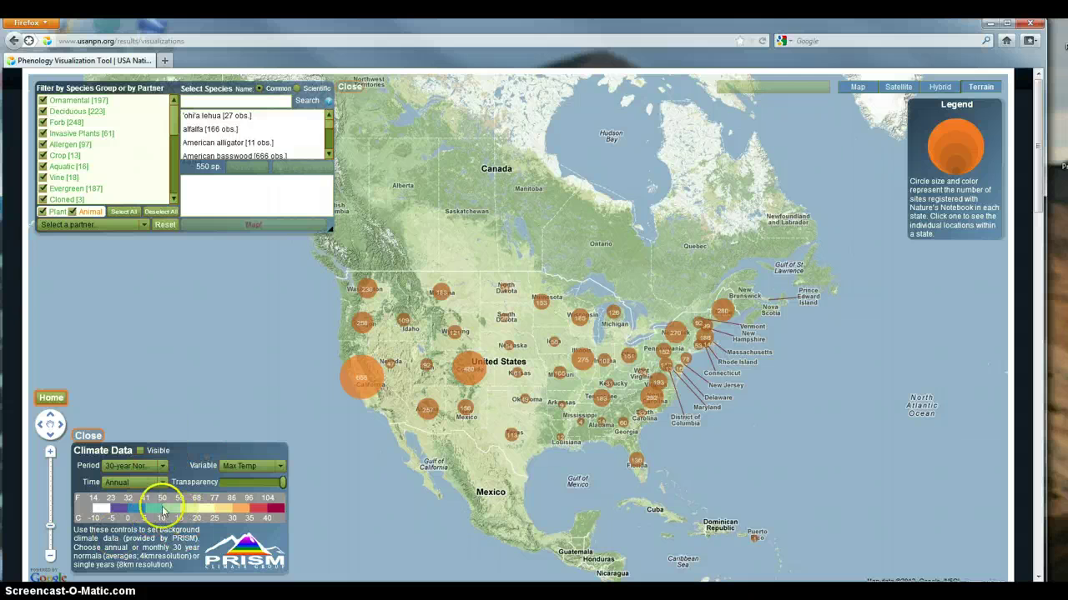
left_click(142, 450)
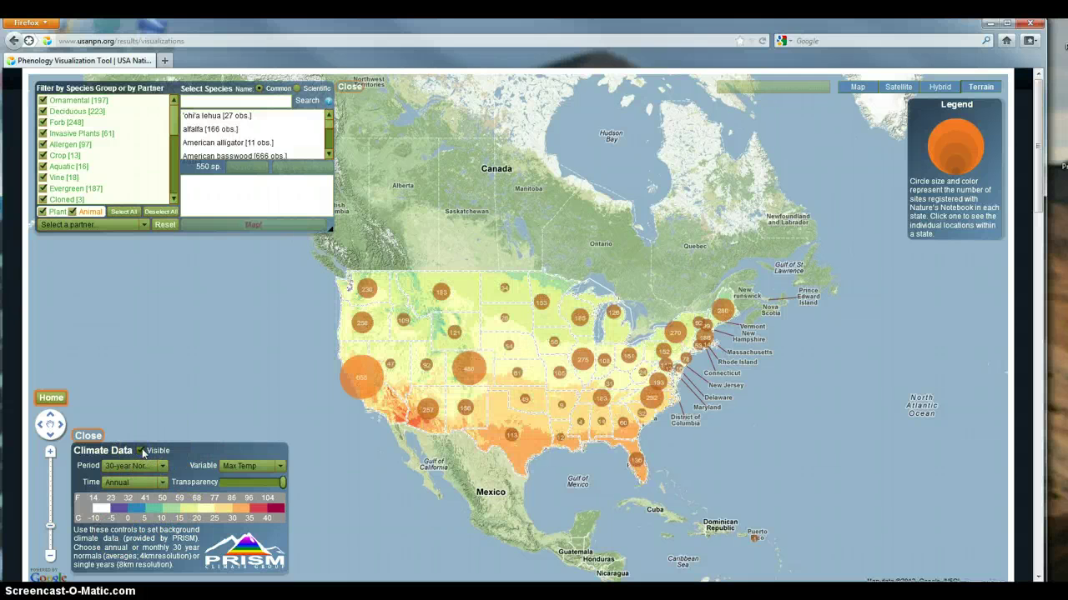
left_click(142, 450)
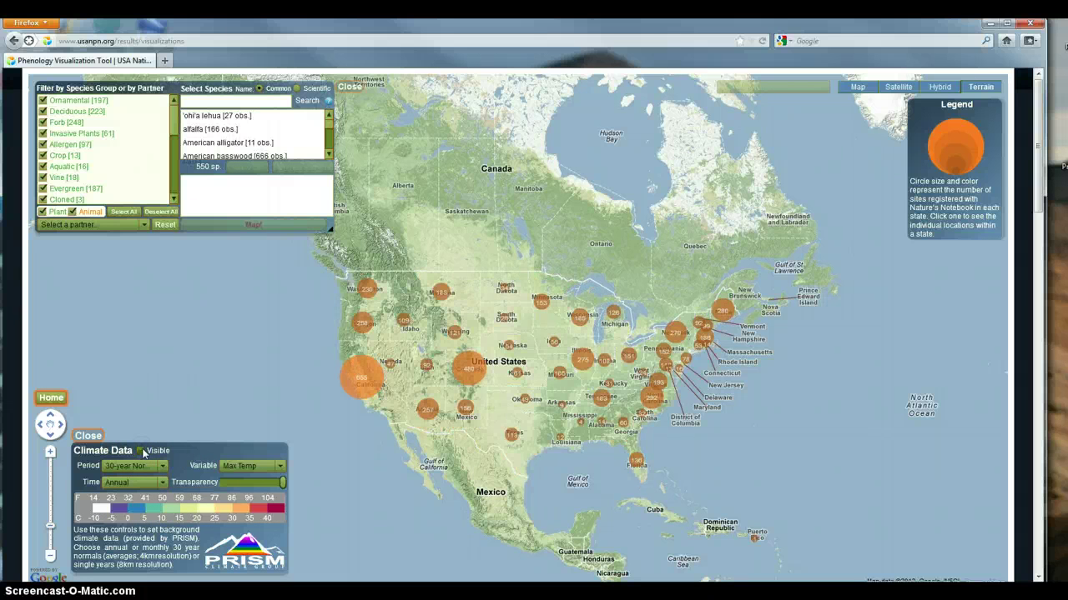
mouse_move(1041, 196)
left_mouse_down()
mouse_move(1039, 359)
mouse_move(1040, 196)
left_mouse_up()
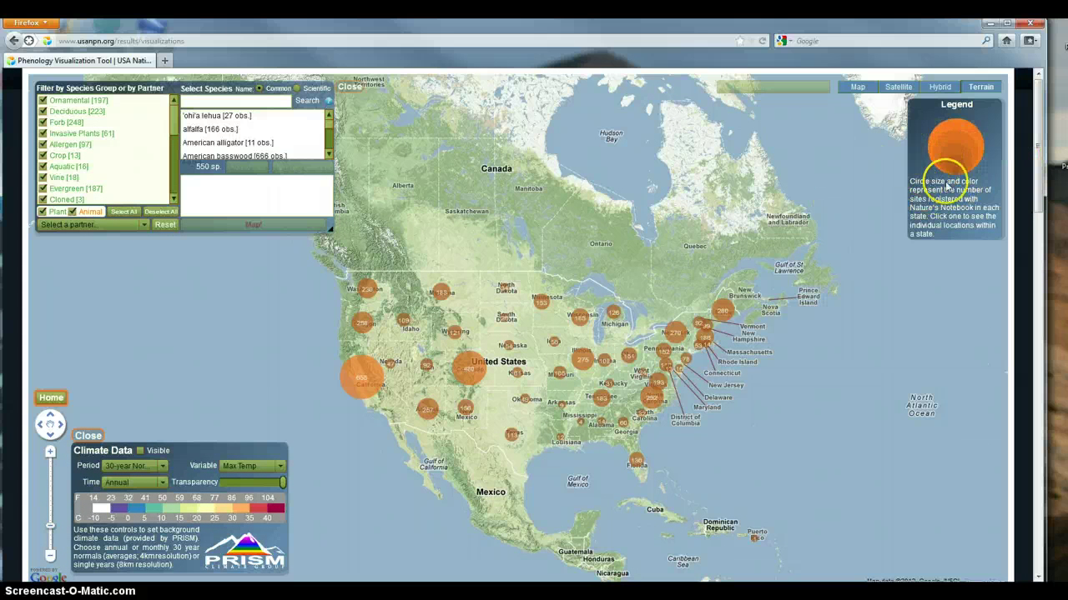
Step: Search the species list for common lilac, add it to the selection and map it
left_click(194, 99)
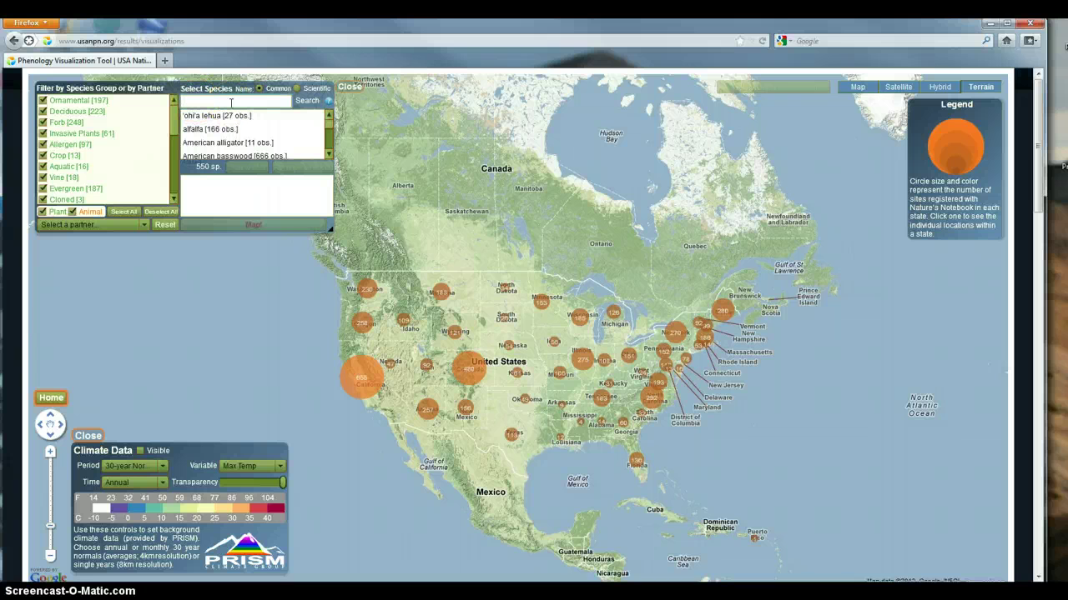
type("com")
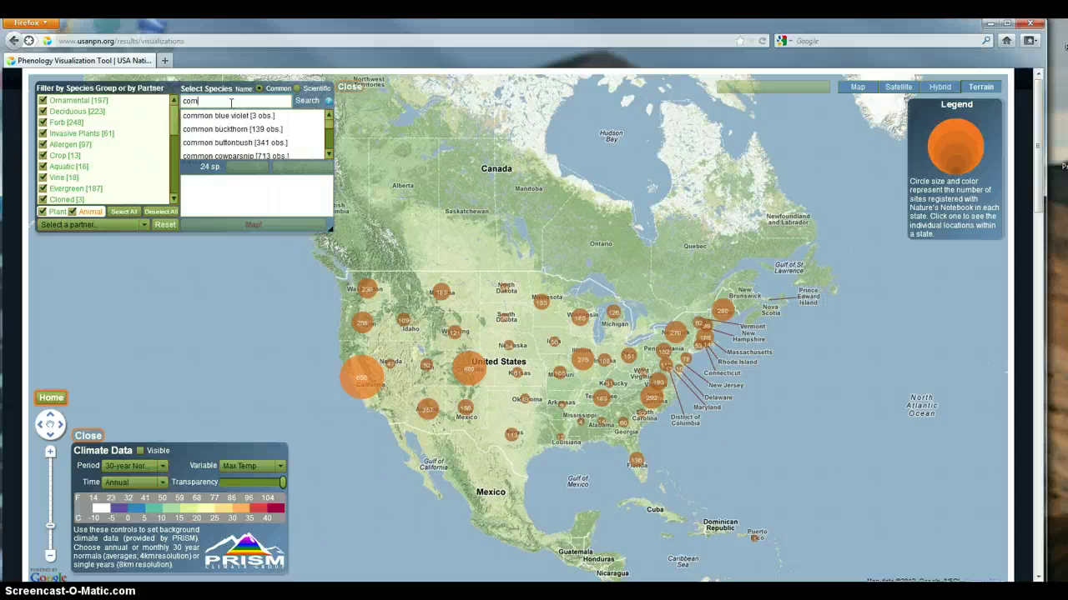
type("mon lilac")
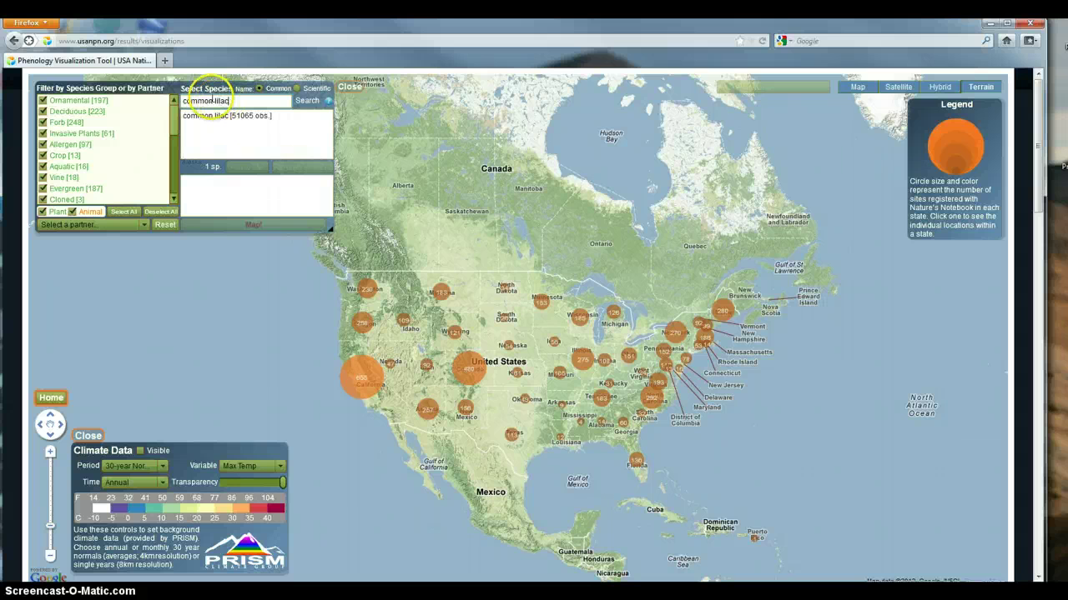
left_click(189, 93)
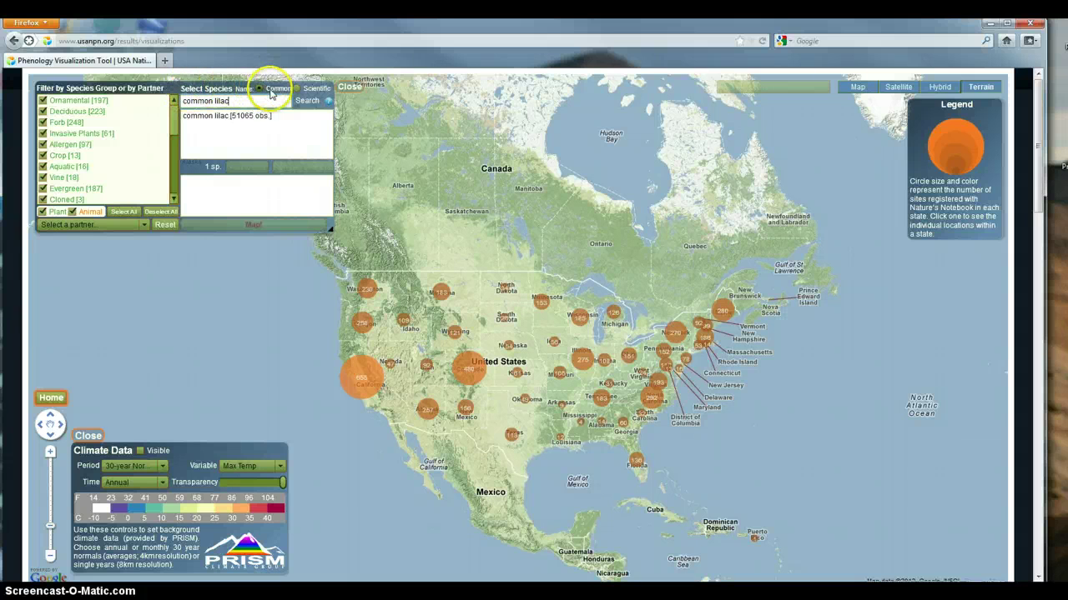
left_click(226, 115)
left_click(245, 167)
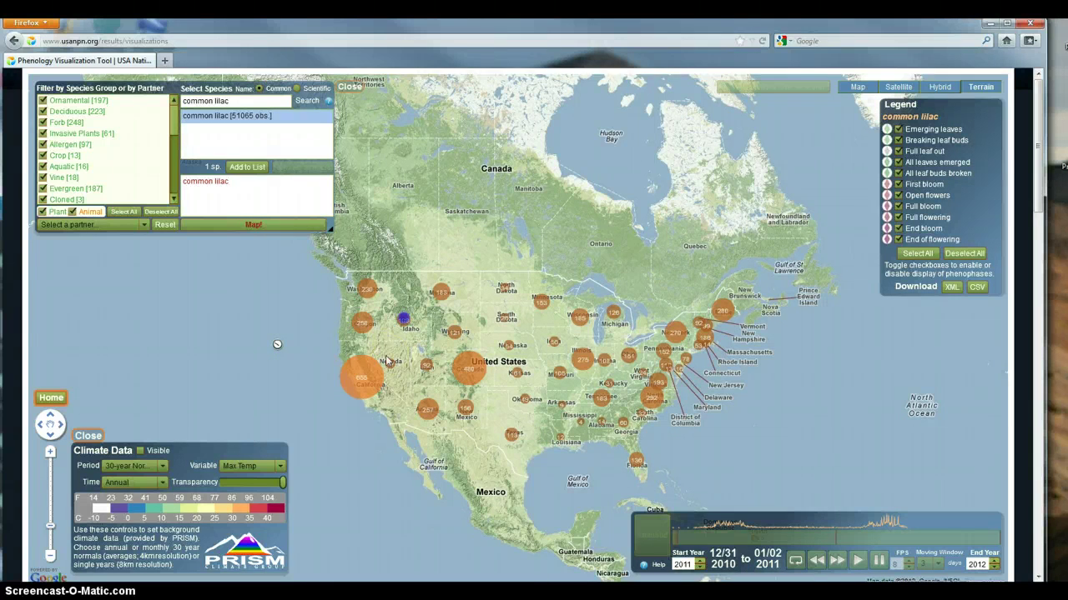
Step: Find the common lilac sites in the Pacific Northwest and open the phenophase window for the greenway station at Spokane
double_click(276, 344)
left_click_drag(603, 298, 482, 286)
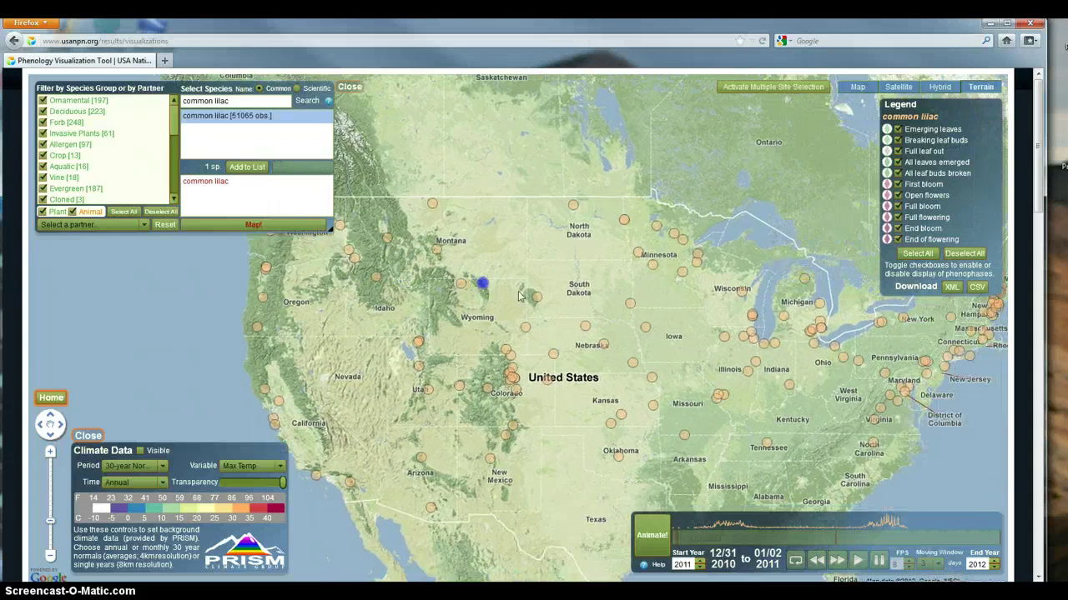
scroll(572, 317, "up", 1)
scroll(572, 327, "down", 4)
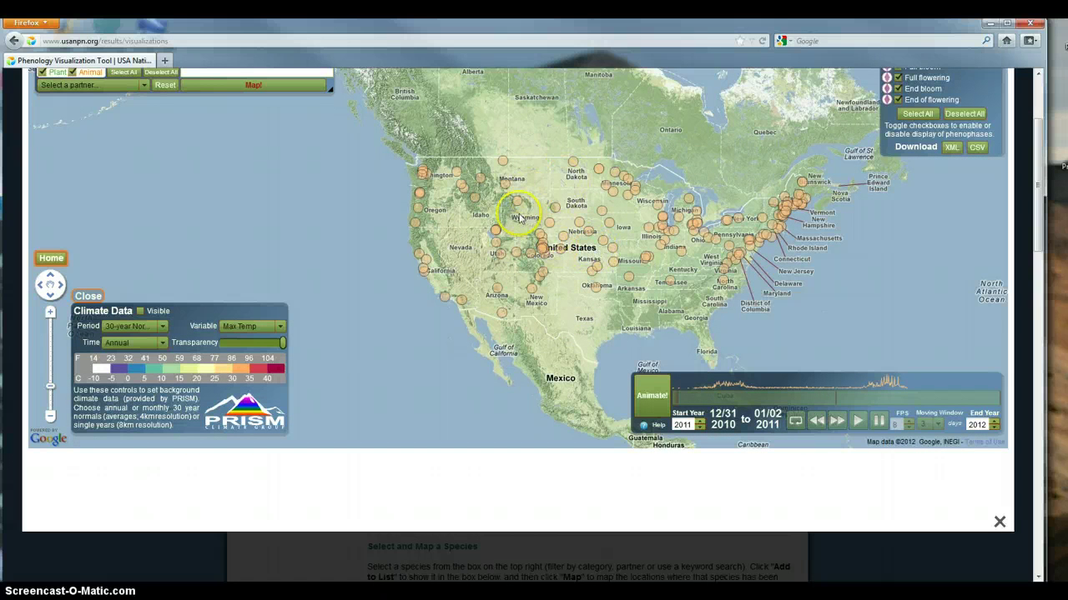
left_click(50, 312)
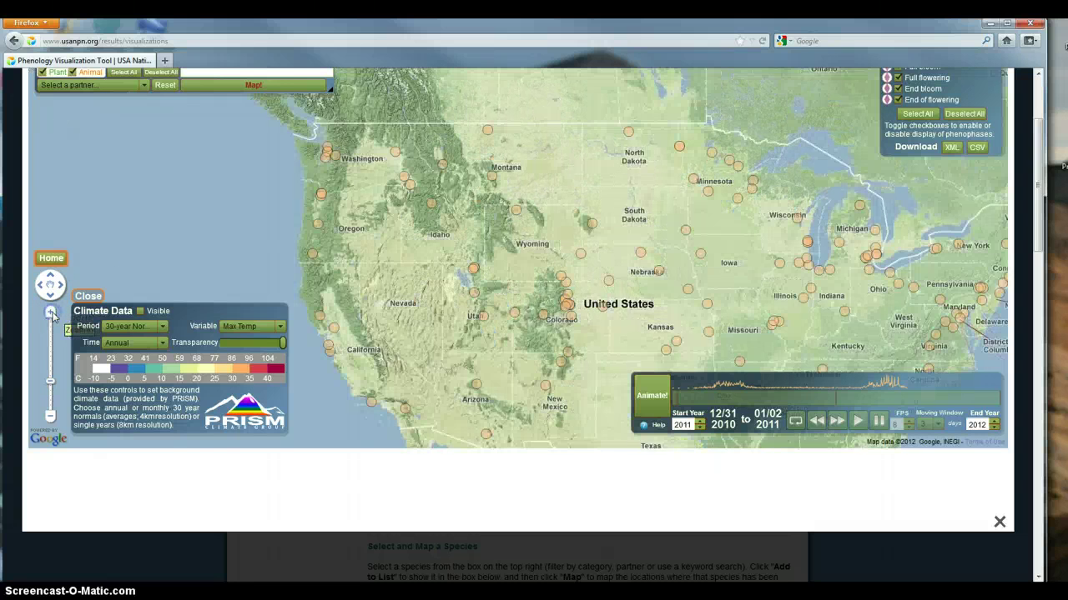
left_click(50, 312)
left_click_drag(429, 198, 618, 242)
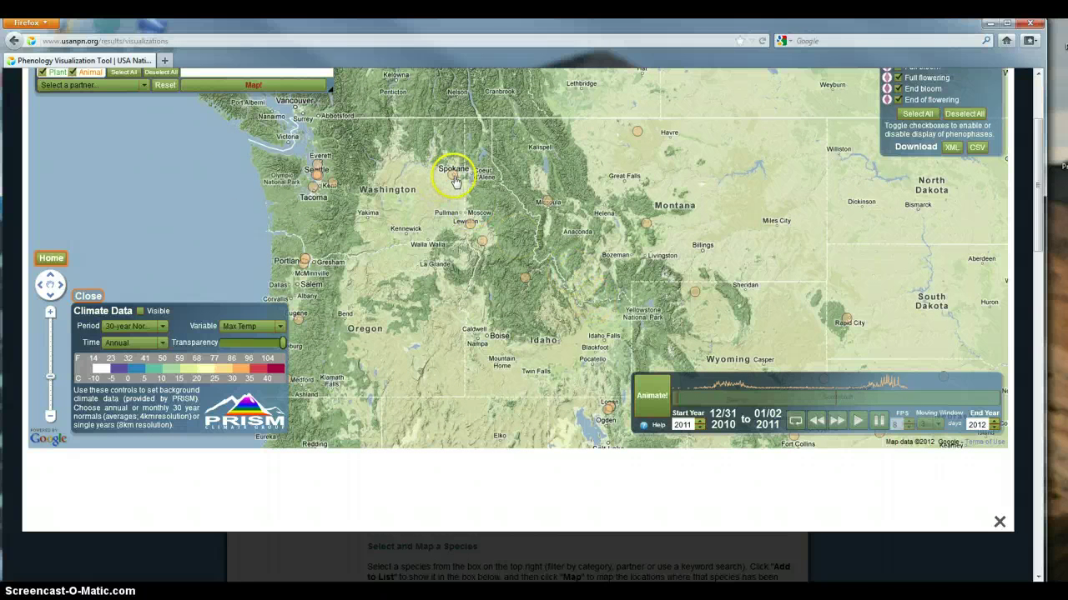
mouse_move(455, 180)
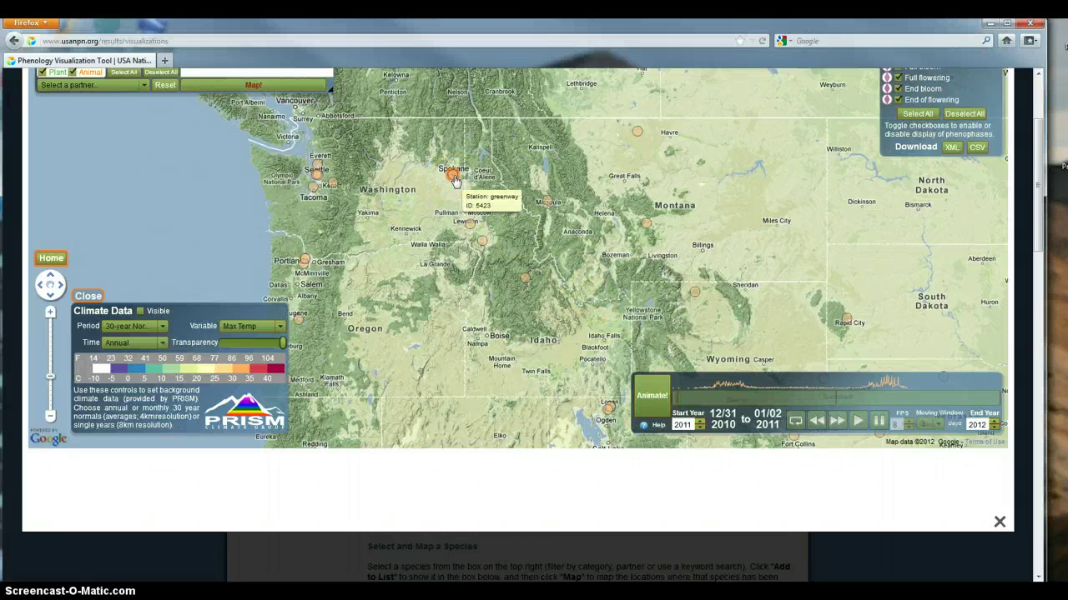
mouse_move(525, 281)
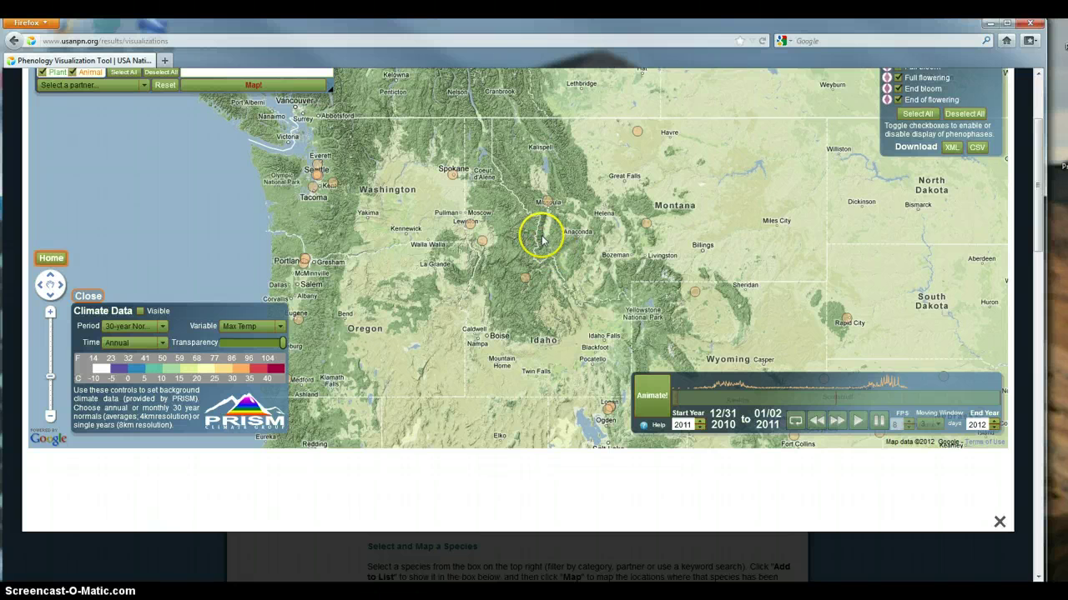
left_click(451, 172)
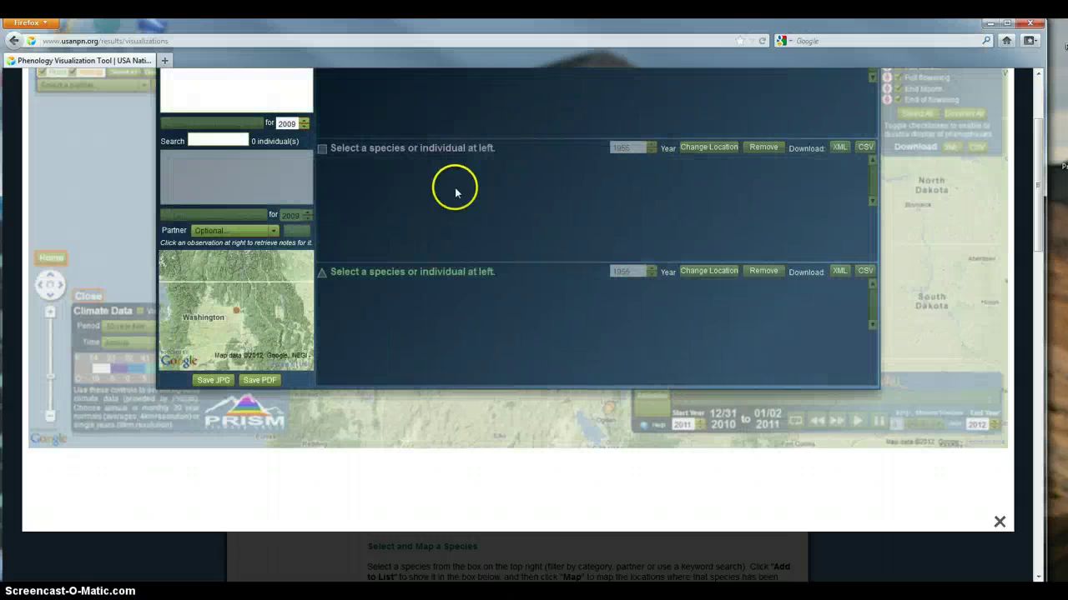
left_click_drag(1034, 209, 1042, 179)
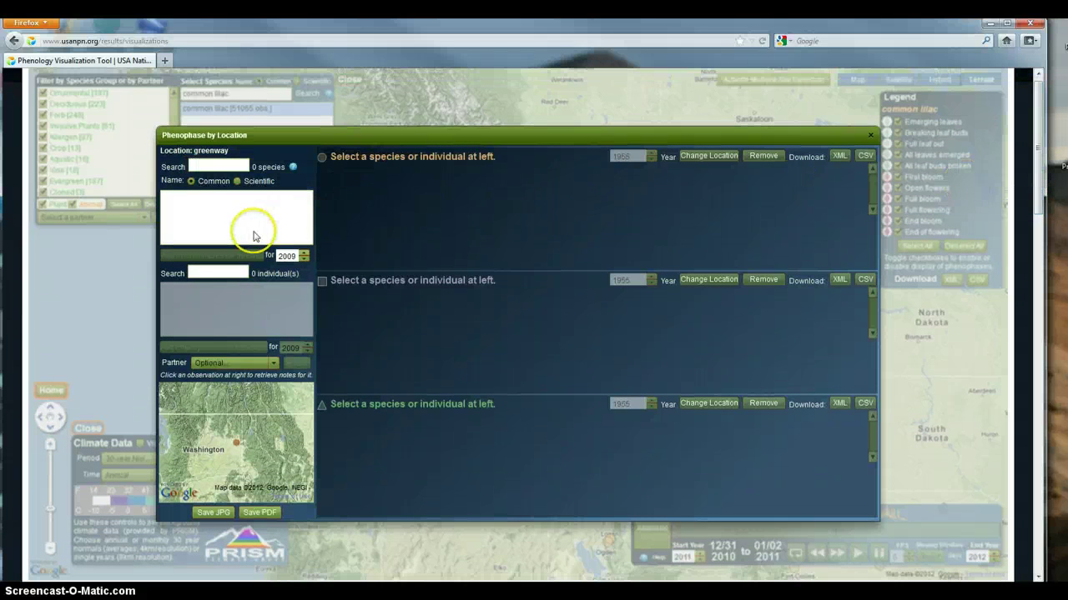
Step: Chart the 2011 phenophases of common lilac at the greenway station and examine the leaf bud and flowering dates
left_click(305, 252)
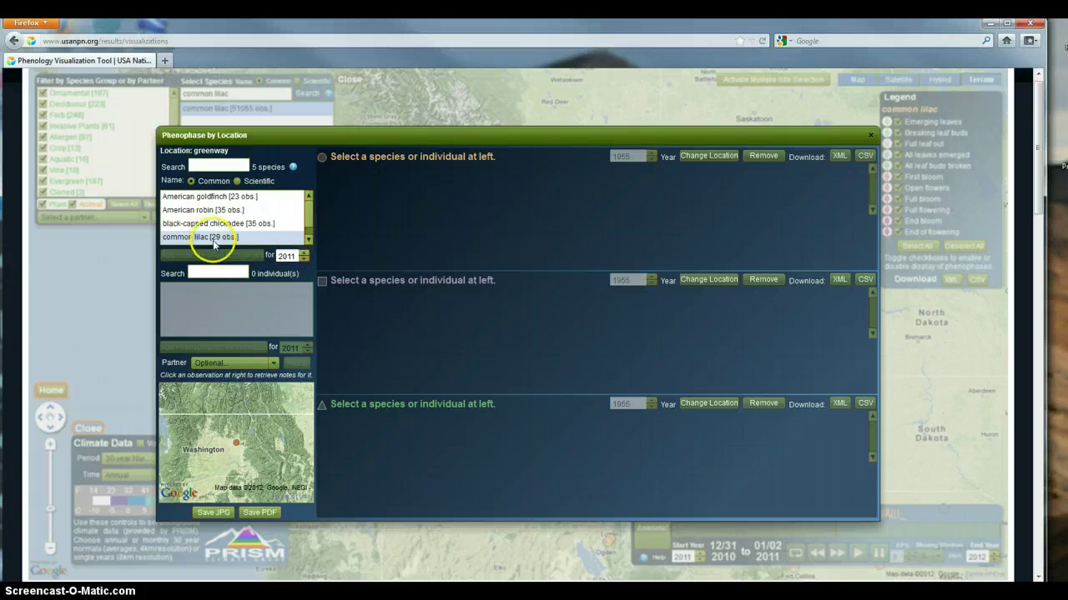
left_click(304, 260)
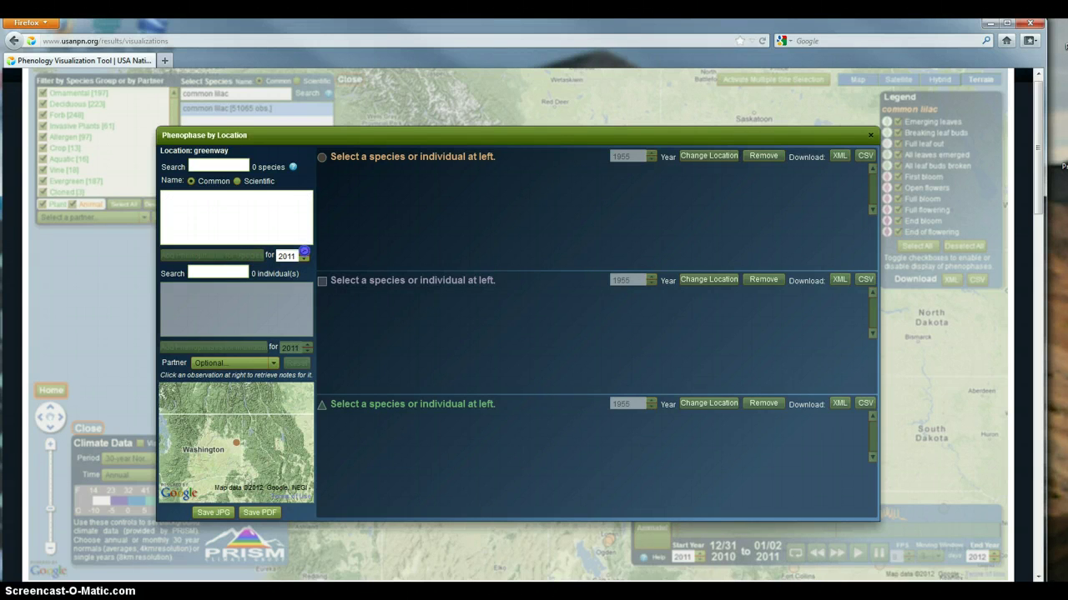
left_click(227, 237)
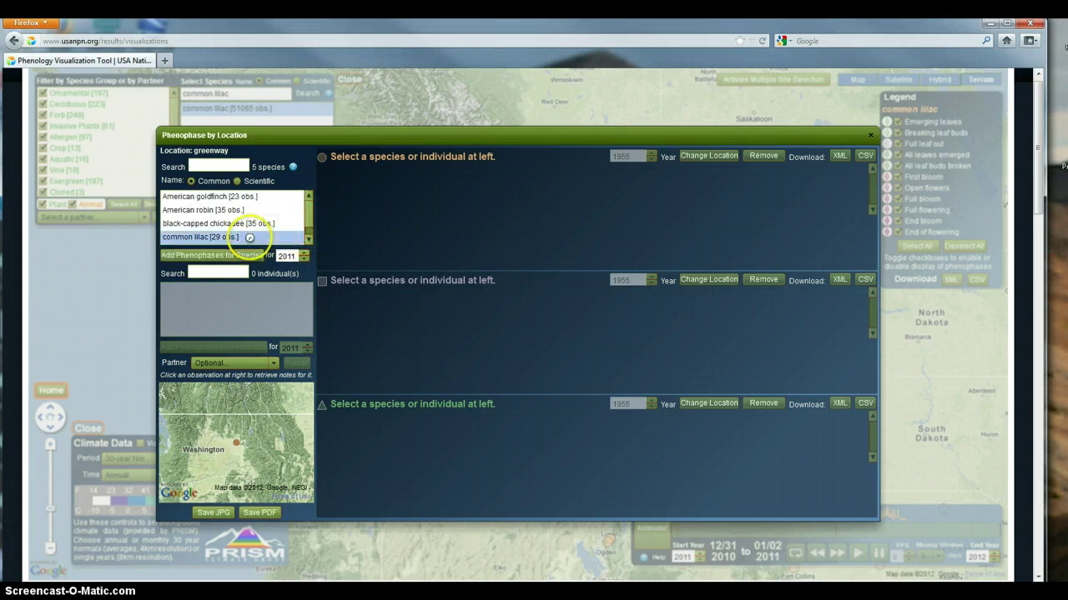
left_click(211, 255)
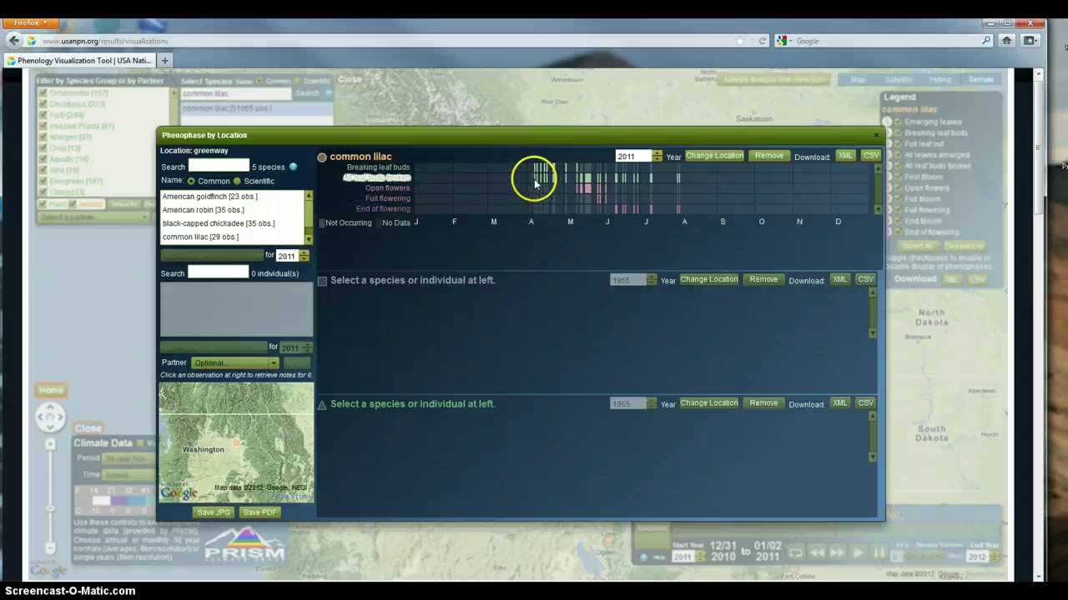
mouse_move(535, 180)
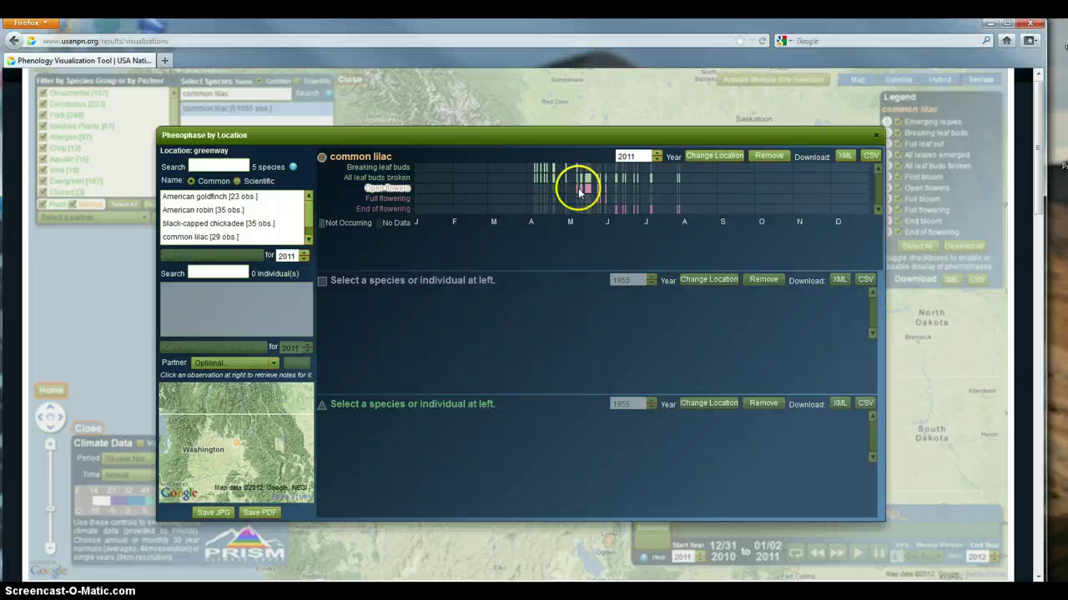
mouse_move(578, 192)
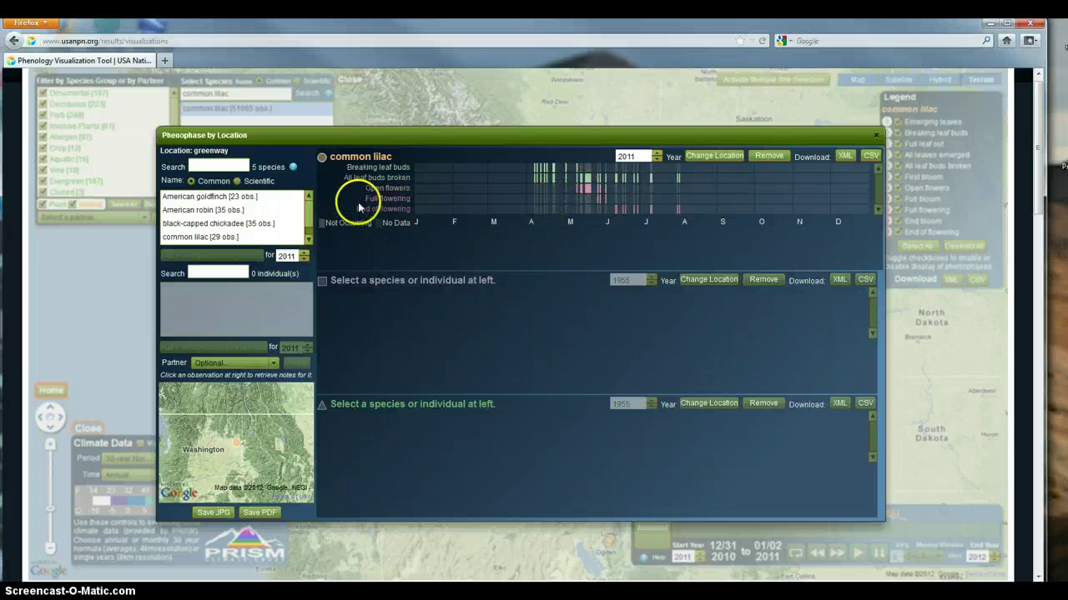
mouse_move(677, 214)
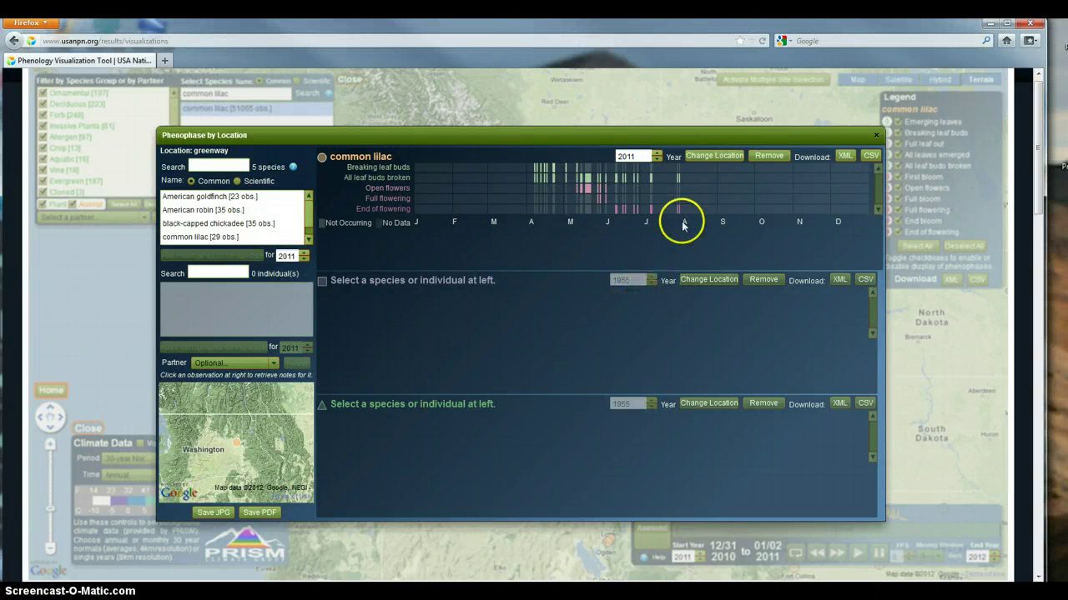
Step: Add a second common lilac phenophase chart for 2011 and change its location to a station in central Idaho
left_click_drag(506, 133, 462, 152)
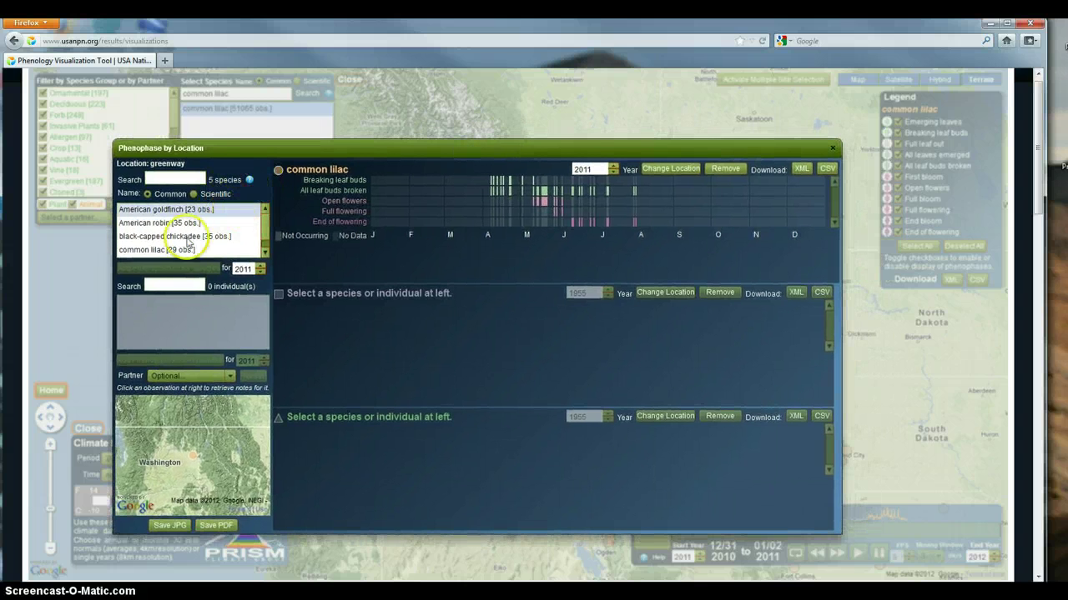
left_click(169, 253)
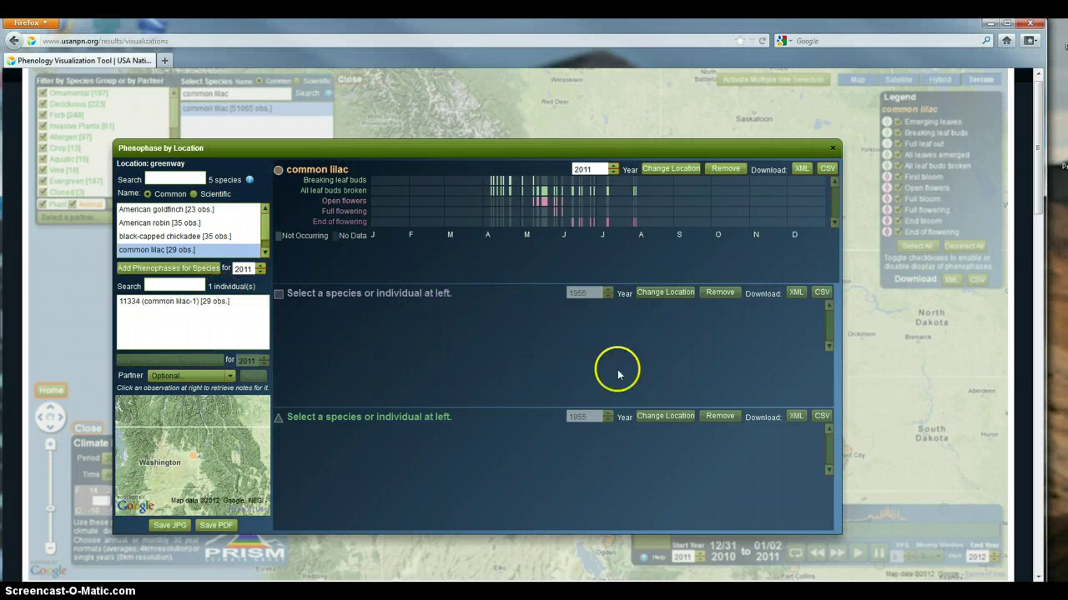
left_click(156, 269)
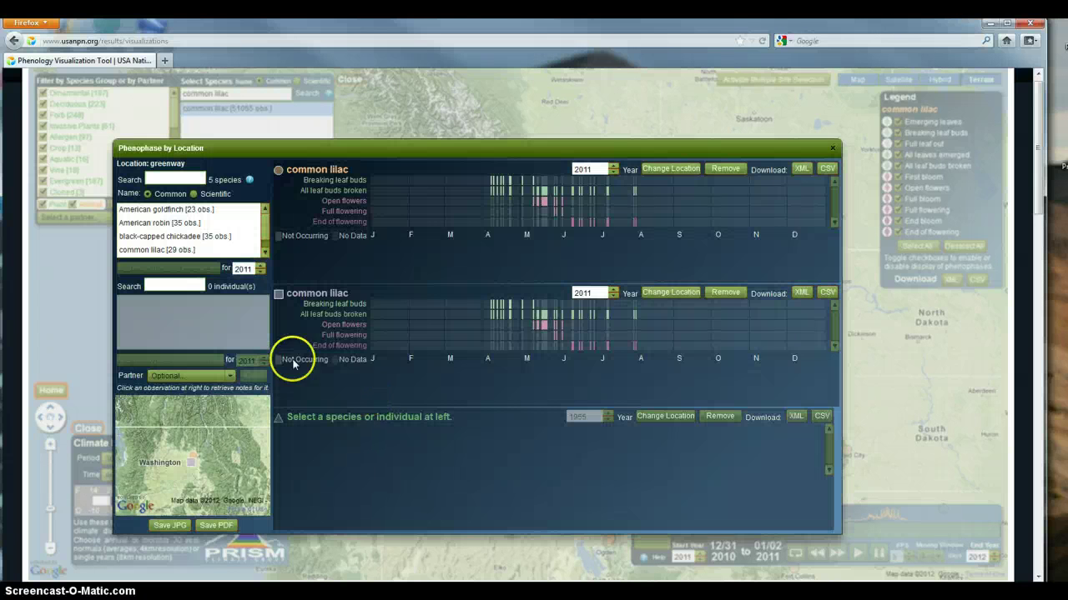
left_click(664, 293)
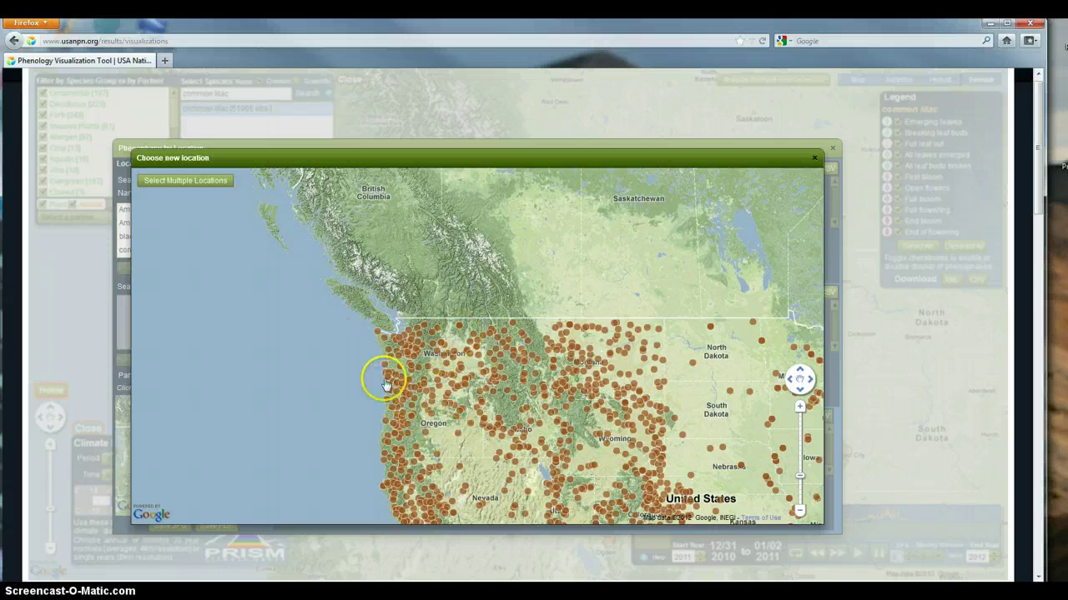
left_click(508, 403)
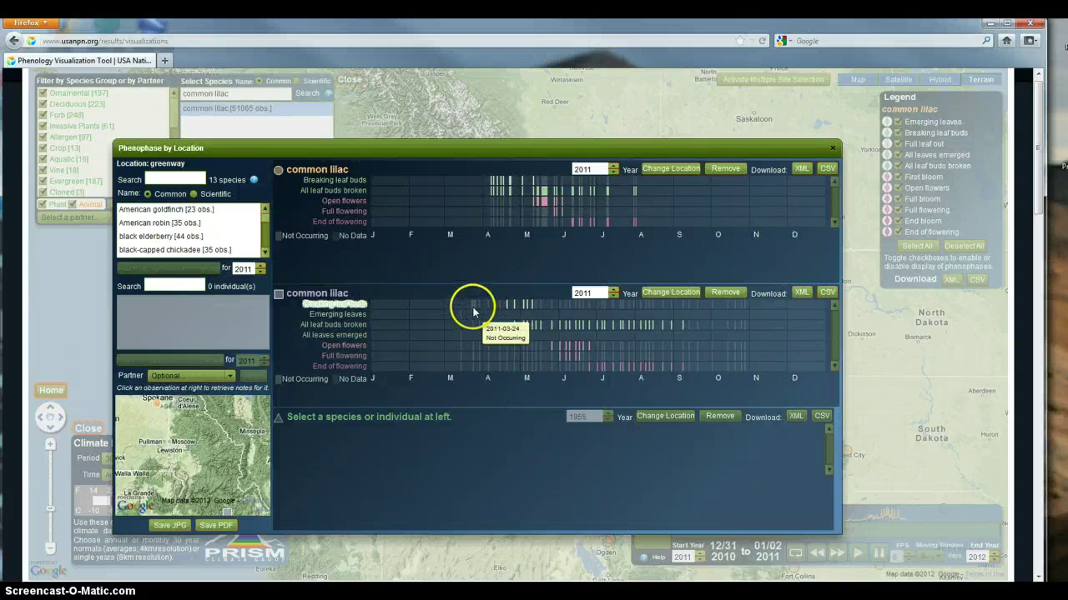
mouse_move(476, 308)
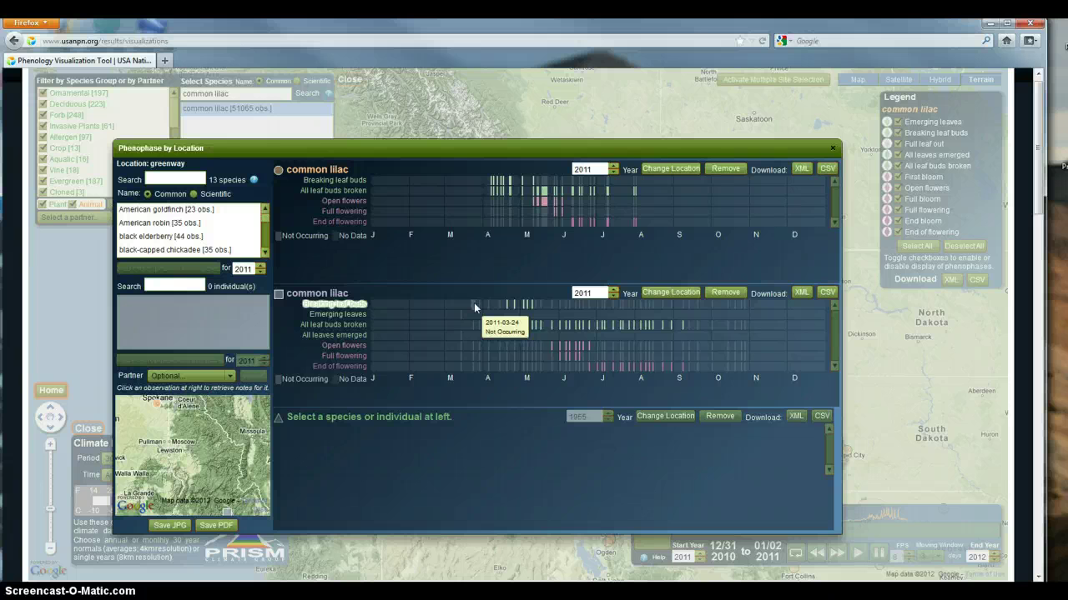
Step: Examine the leaf emergence and breaking leaf bud dates in the second common lilac chart for the central Idaho station
left_click(460, 310)
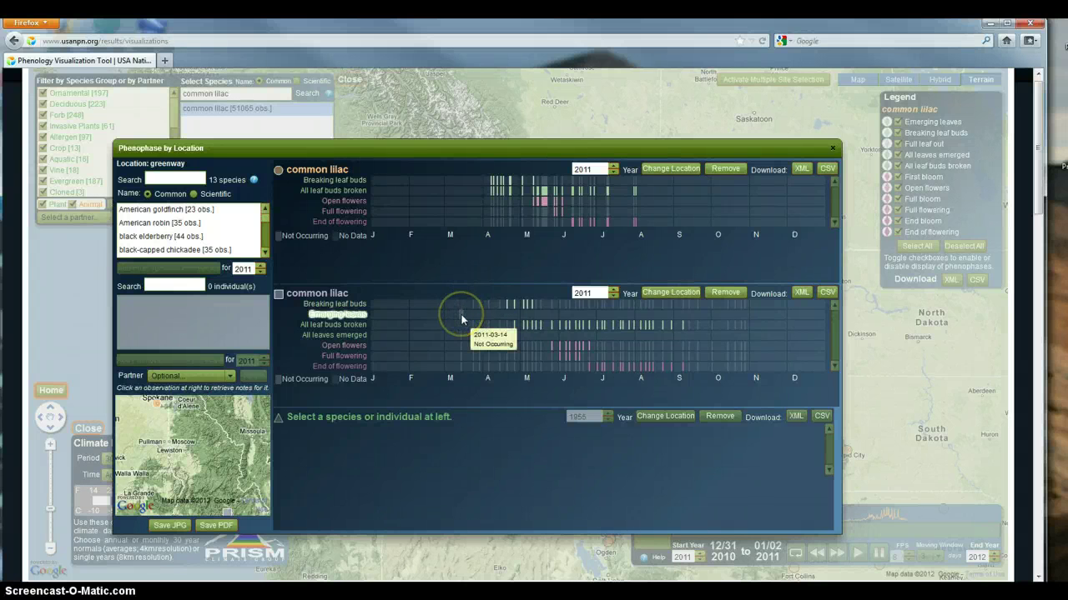
left_click(464, 309)
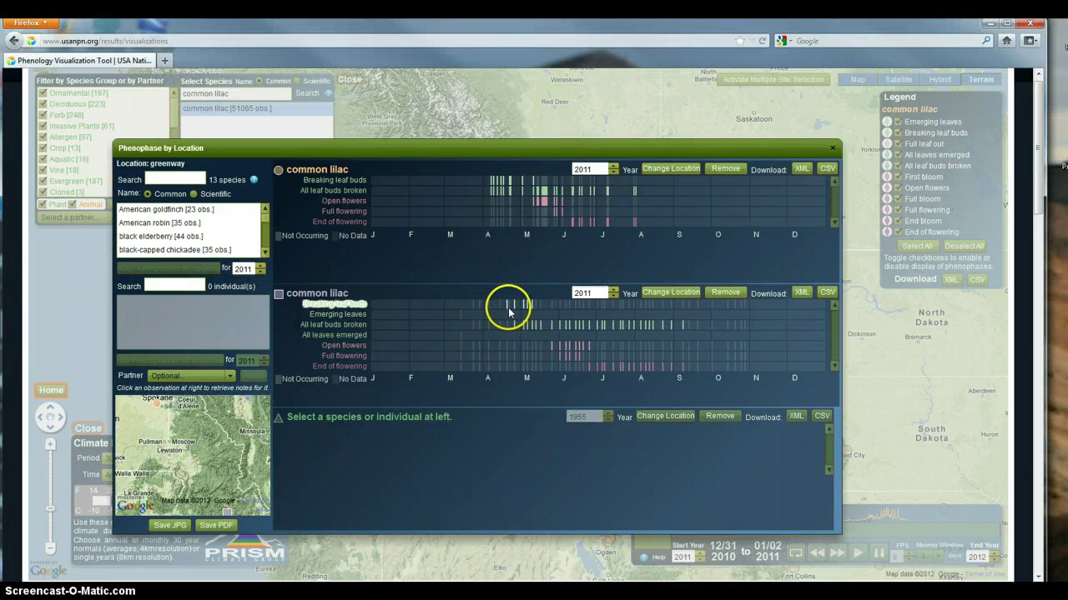
left_click(507, 307)
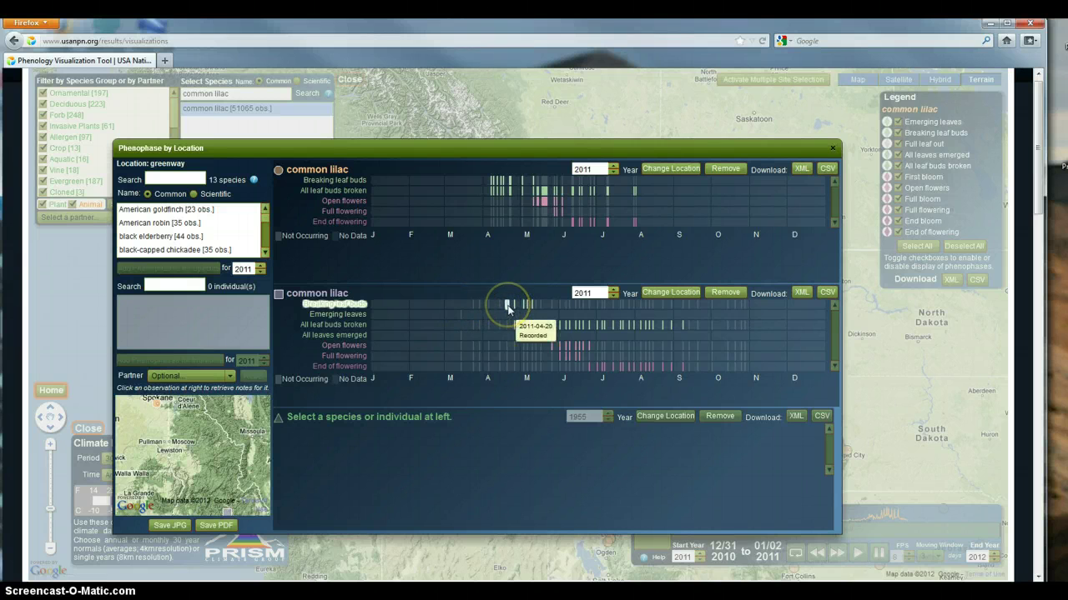
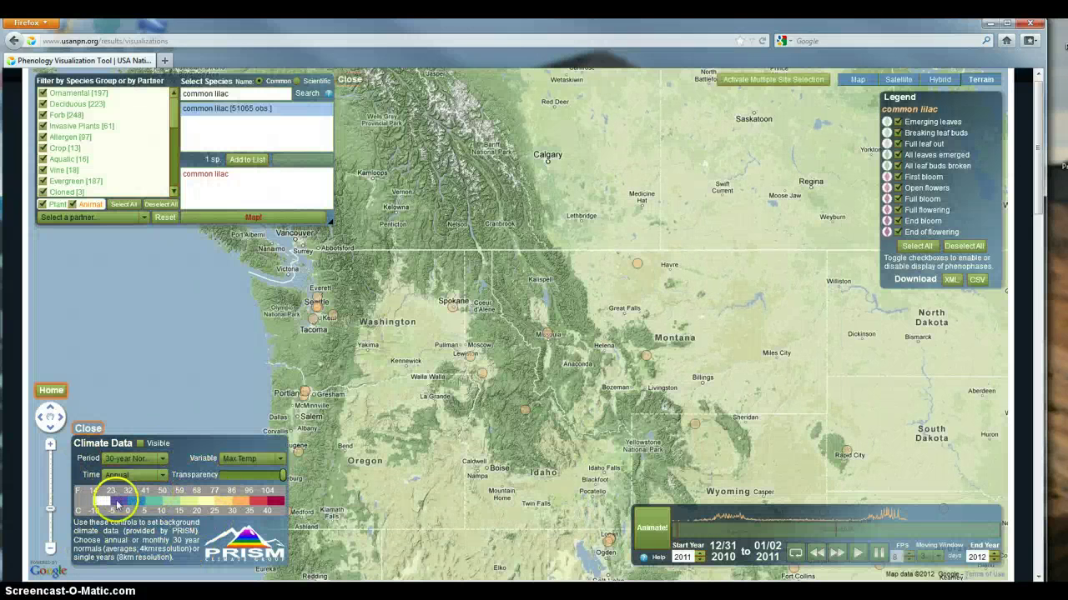
Step: Overlay the climate data on the map with the 30-year normals for April maximum temperature and check the greenway station
left_click(283, 459)
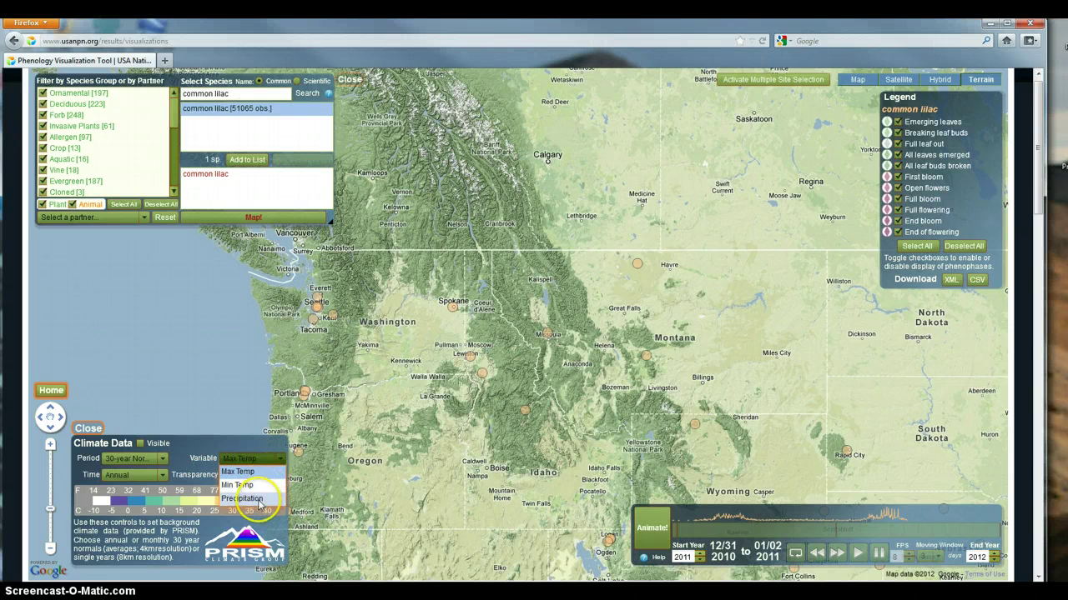
left_click(247, 444)
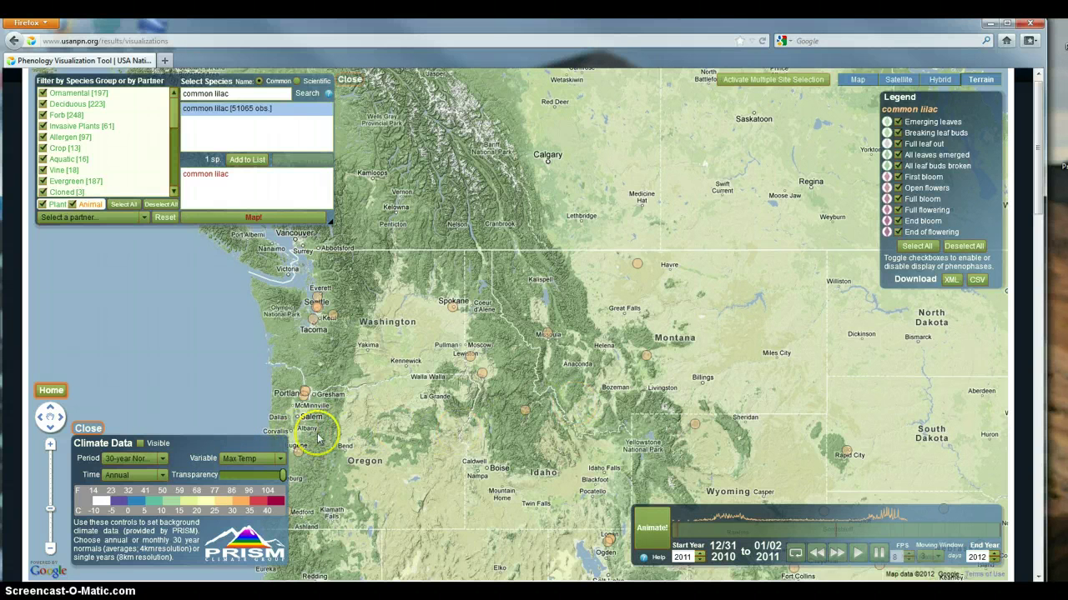
left_click(162, 458)
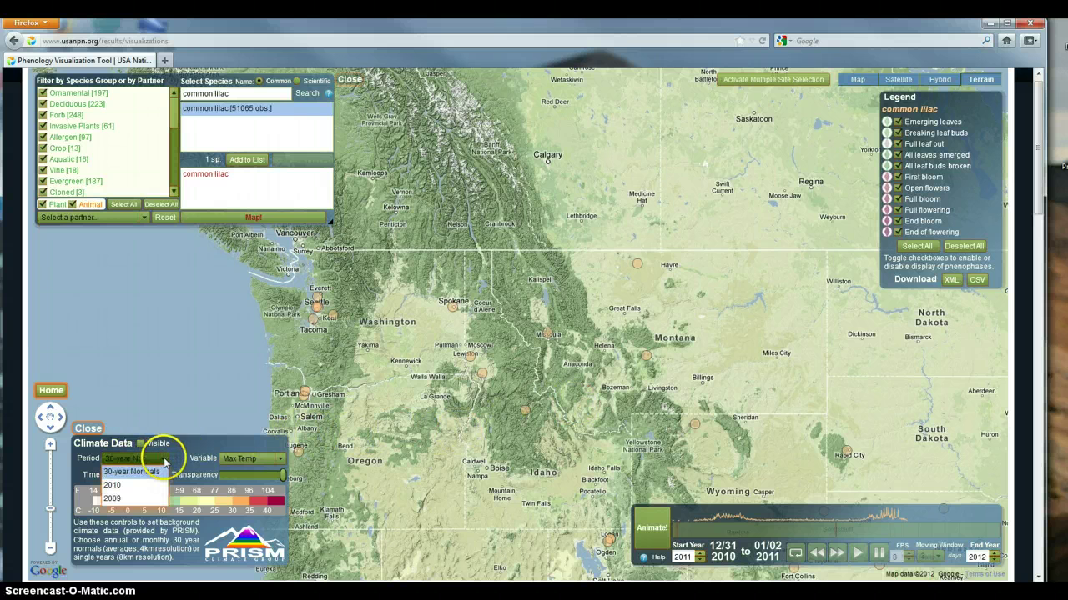
left_click(158, 473)
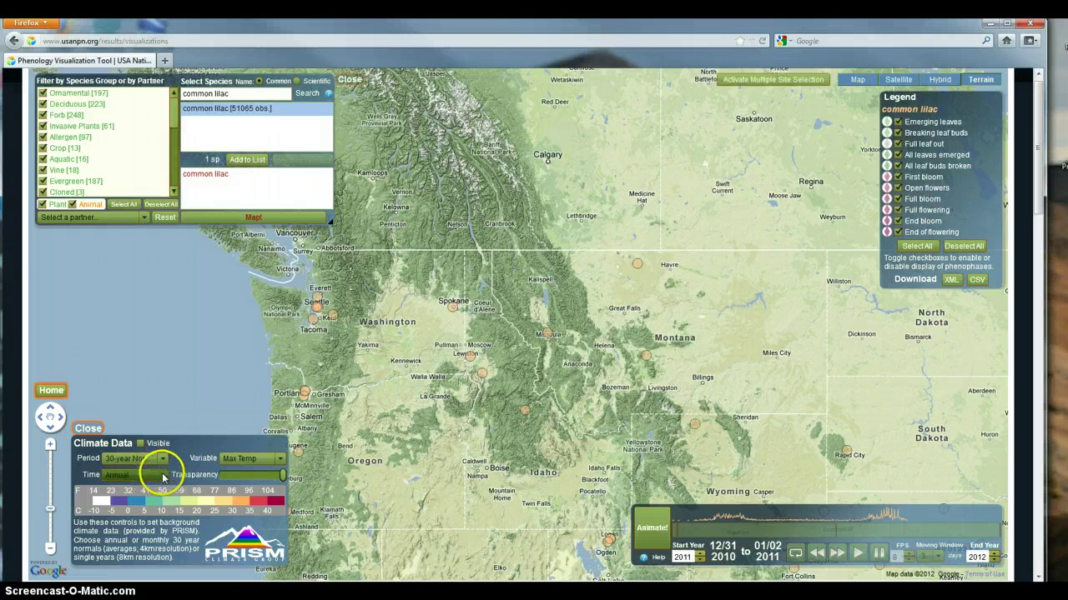
left_click(162, 475)
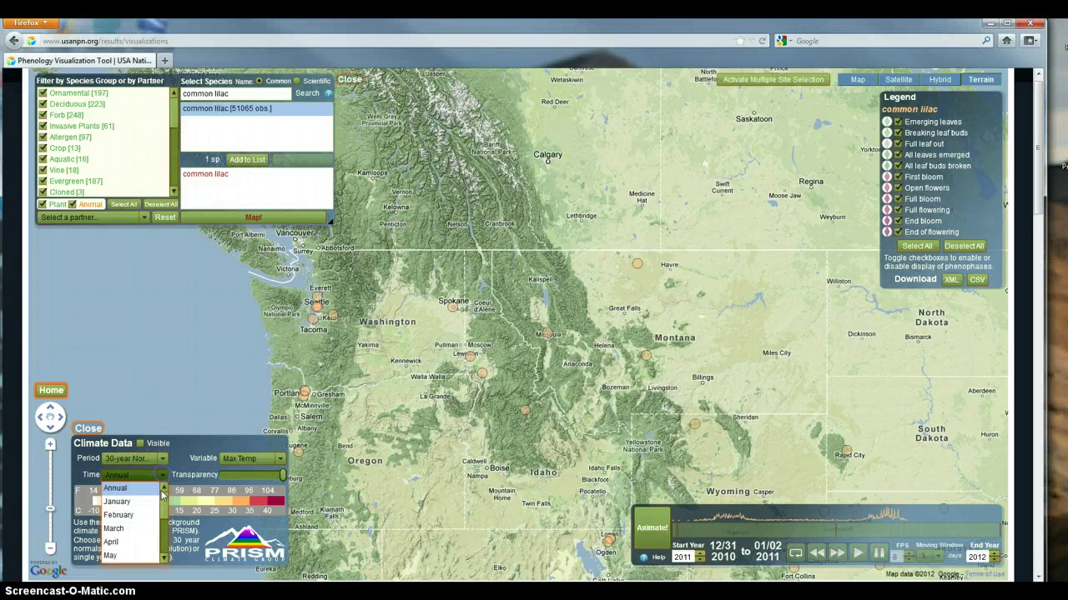
left_click(139, 546)
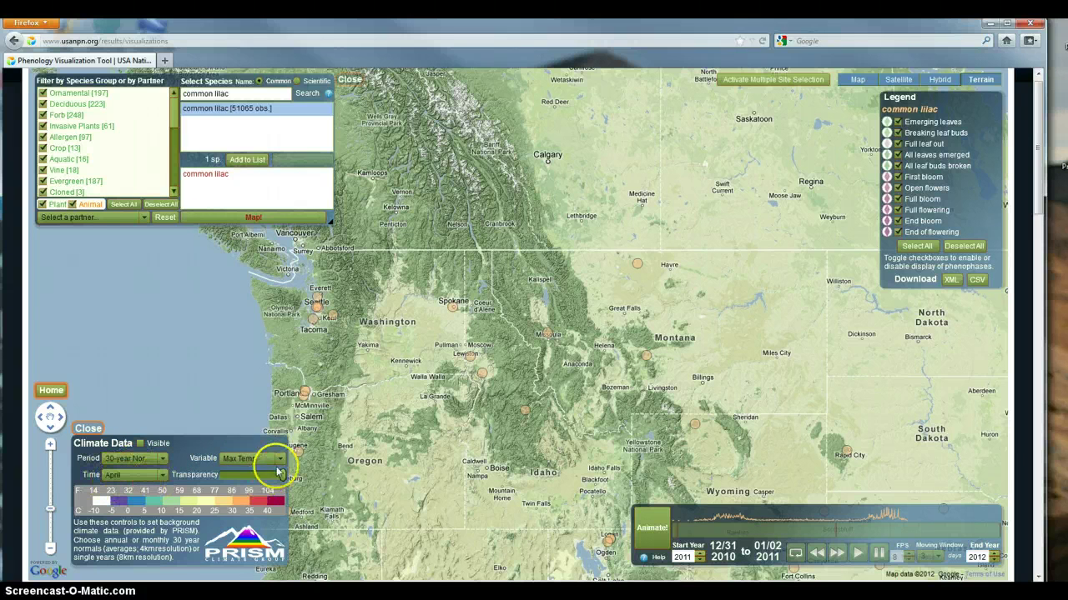
left_click(142, 444)
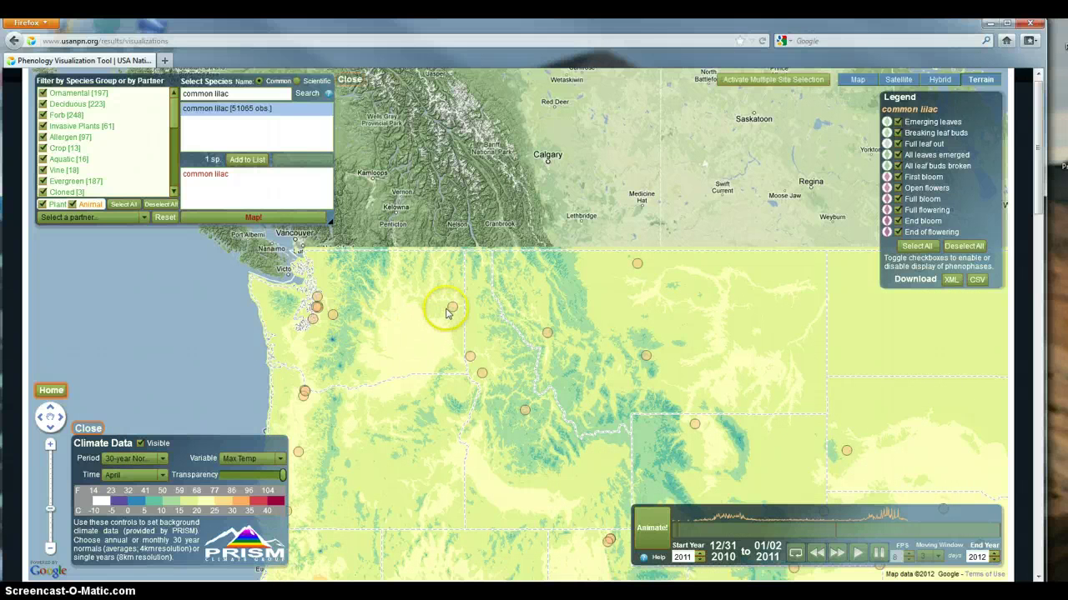
mouse_move(455, 312)
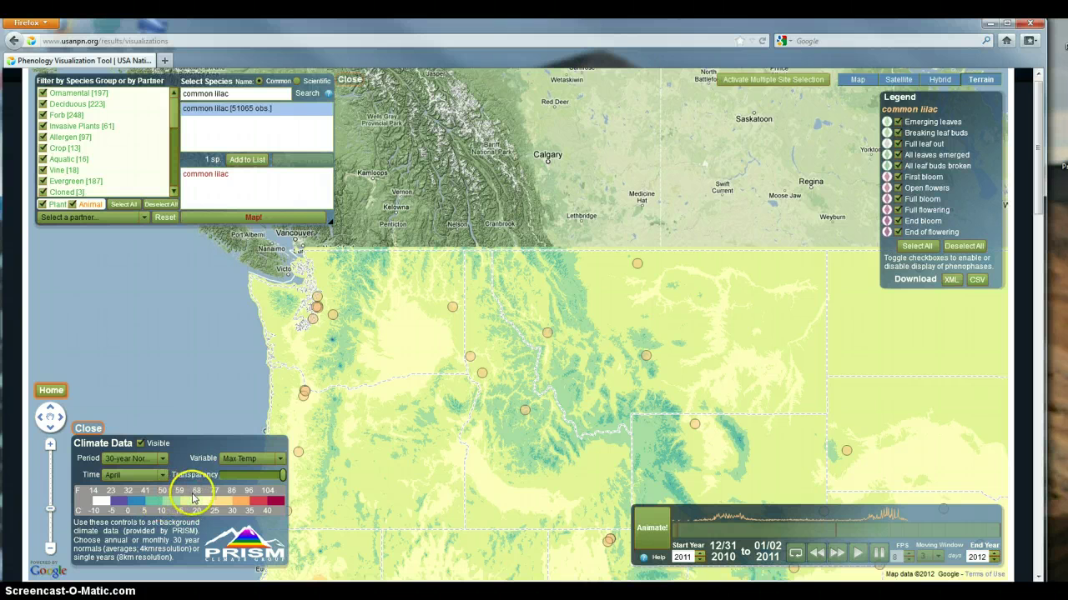
Step: Switch the climate variable to Min Temp and compare the greenway station with the Pioneer Creek station
left_click(275, 458)
left_click(269, 485)
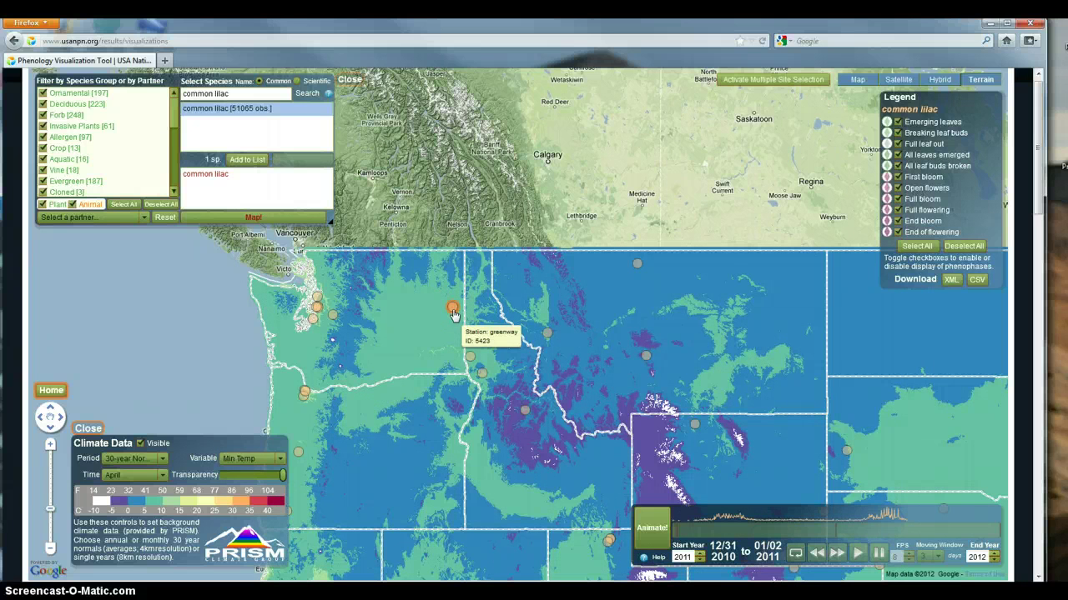
left_click(525, 412)
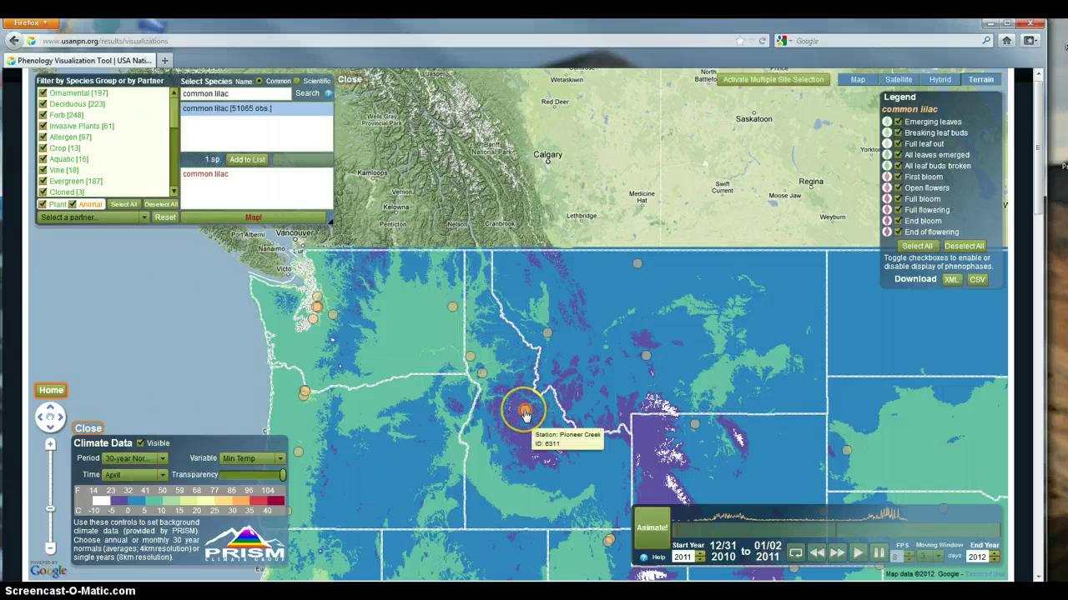